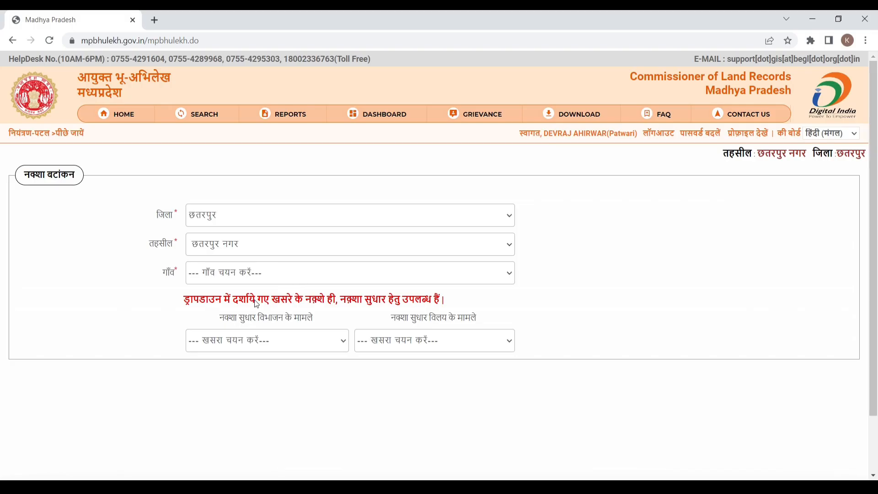
- Pick village राधेनगर with khasra 316/1 and open its division map
{"action": "left_click", "coordinate": [255, 301]}
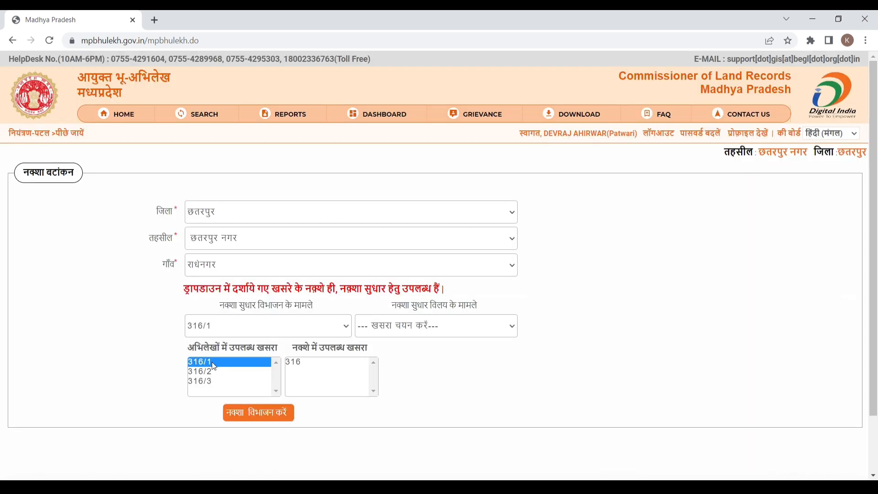
{"action": "left_click", "coordinate": [267, 417]}
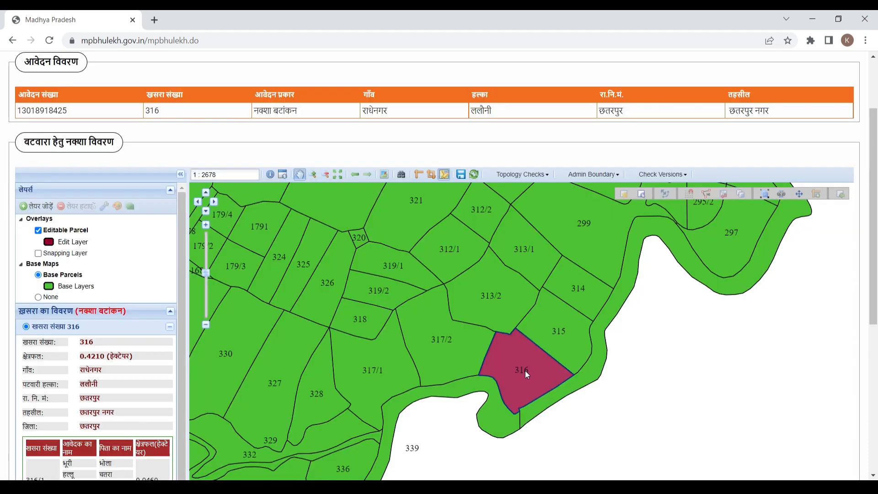
- Zoom the map in on parcel 316 and bring the map toolbar into view
{"action": "scroll", "coordinate": [525, 370], "scroll_direction": "up", "scroll_amount": 4}
{"action": "scroll", "coordinate": [525, 370], "scroll_direction": "down", "scroll_amount": 2}
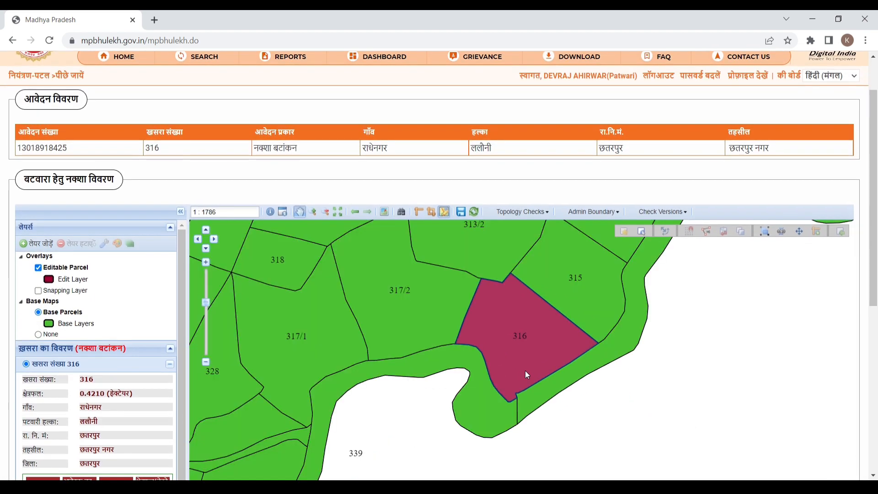
{"action": "left_click_drag", "start_coordinate": [875, 239], "coordinate": [875, 304]}
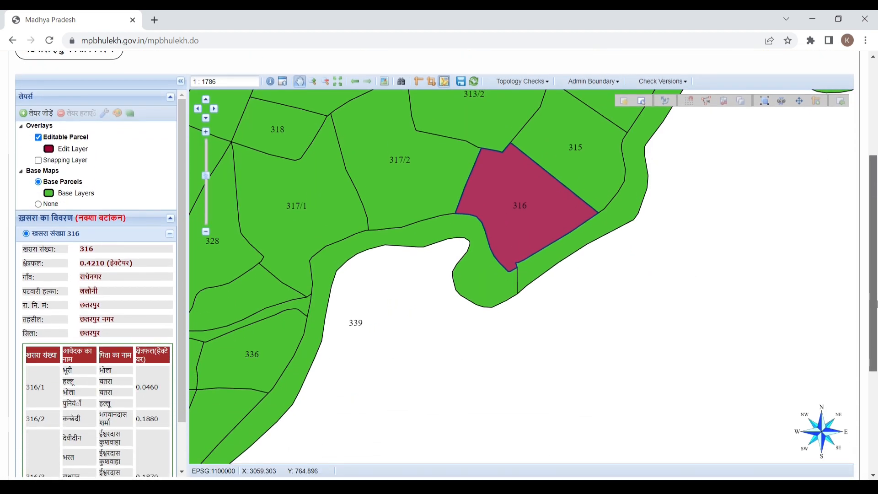
{"action": "scroll", "coordinate": [506, 179], "scroll_direction": "up", "scroll_amount": 2}
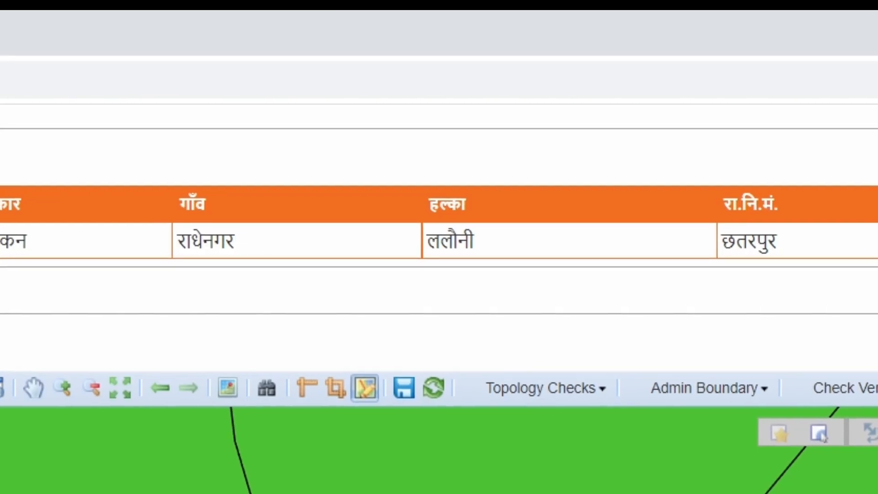
{"action": "scroll", "coordinate": [440, 293], "scroll_direction": "down", "scroll_amount": 3}
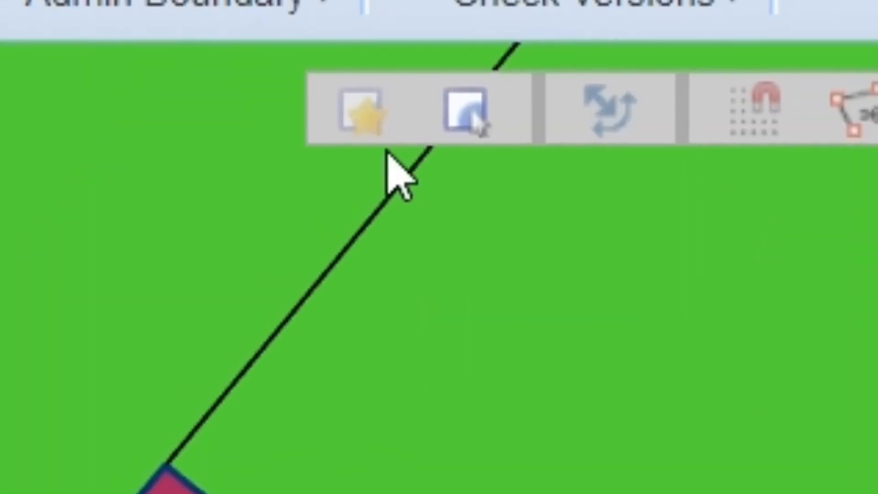
- Select parcel 316 and open the Select Vertex dialog for a split by vertex
{"action": "left_click", "coordinate": [477, 130]}
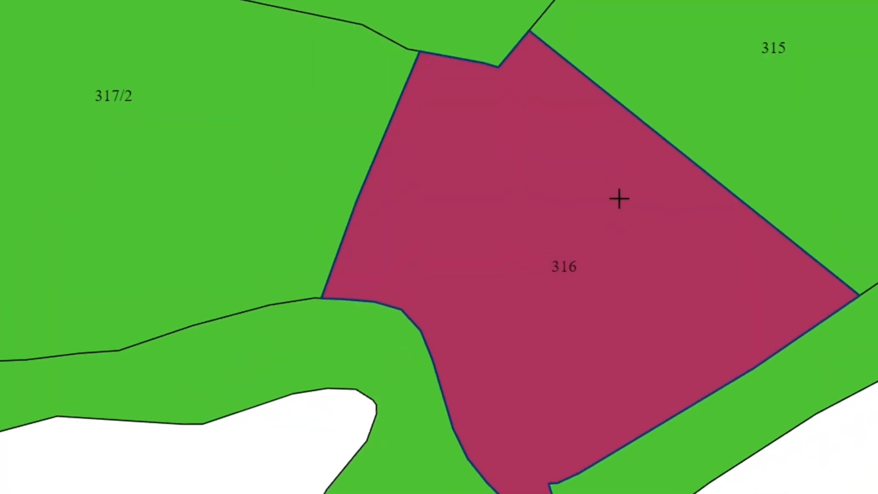
{"action": "left_click", "coordinate": [608, 194]}
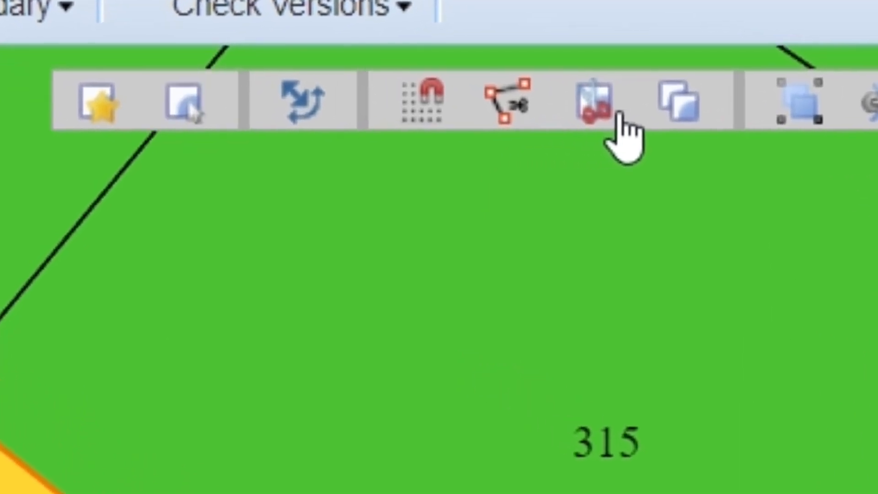
{"action": "left_click", "coordinate": [503, 122]}
{"action": "left_click_drag", "start_coordinate": [282, 94], "coordinate": [277, 40]}
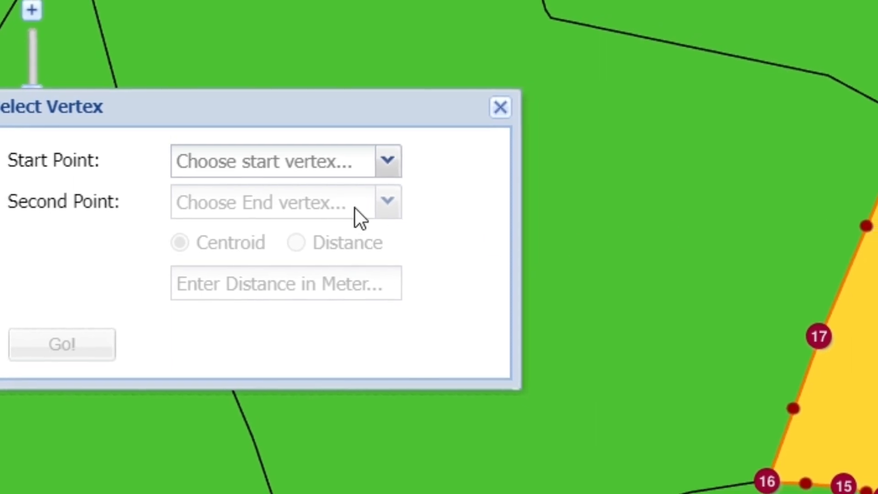
- In Select Vertex, set start point P21, second point P20 and a 9-metre distance
{"action": "left_click", "coordinate": [328, 172]}
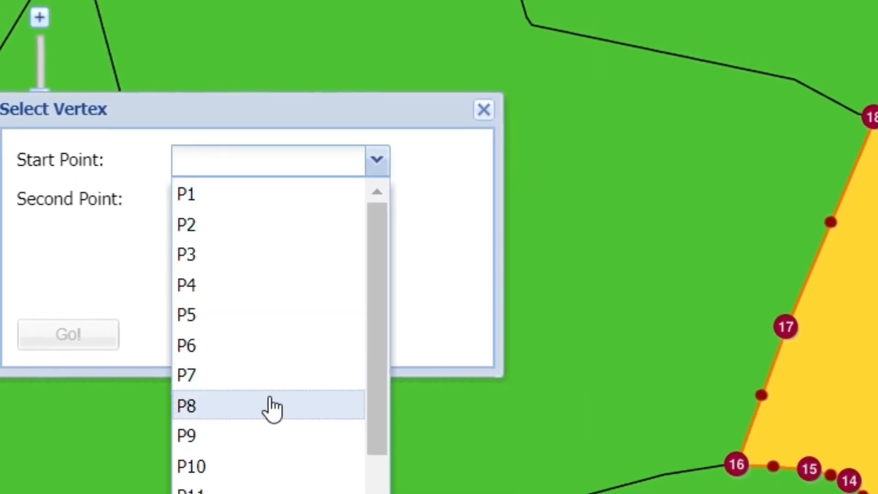
{"action": "scroll", "coordinate": [258, 462], "scroll_direction": "down", "scroll_amount": 4}
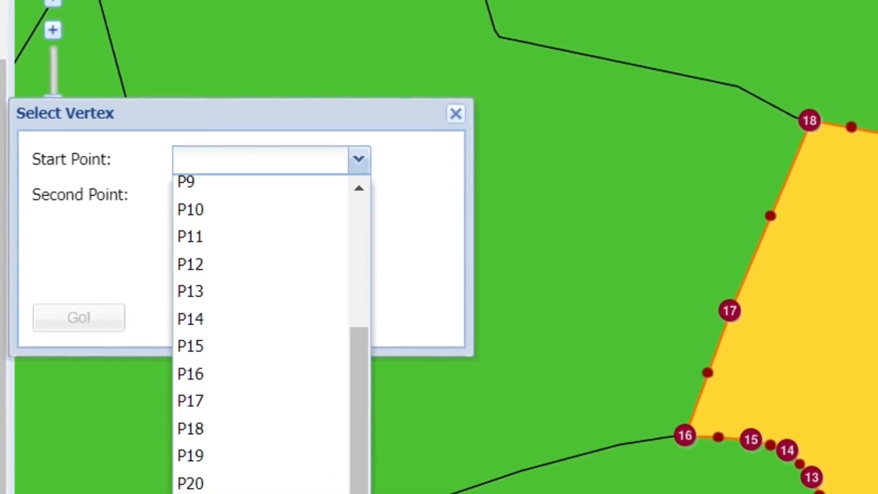
{"action": "left_click", "coordinate": [258, 493]}
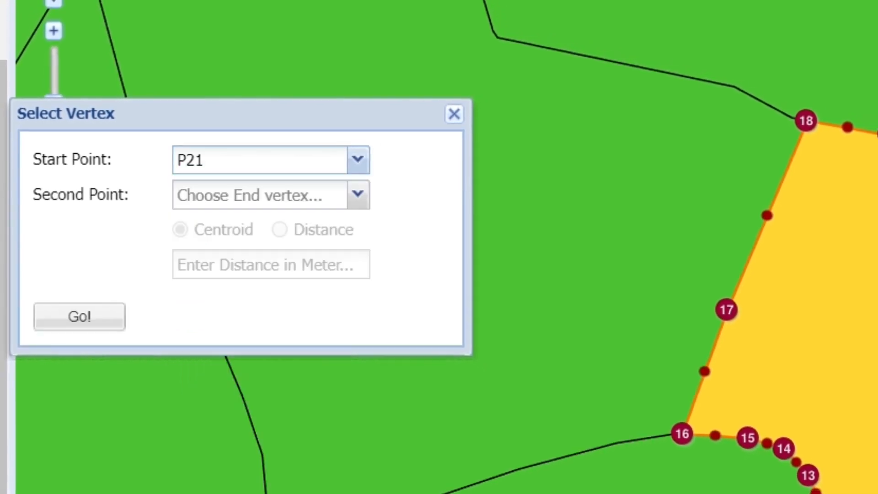
{"action": "left_click", "coordinate": [246, 202]}
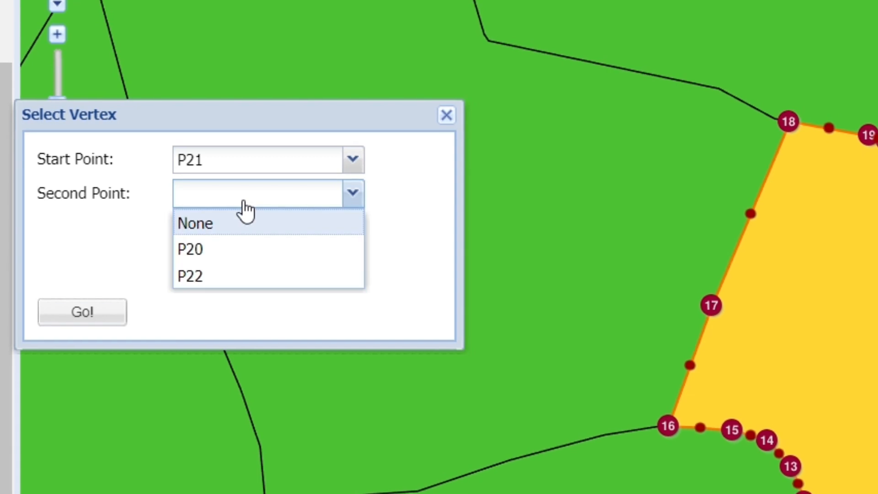
{"action": "left_click", "coordinate": [233, 257]}
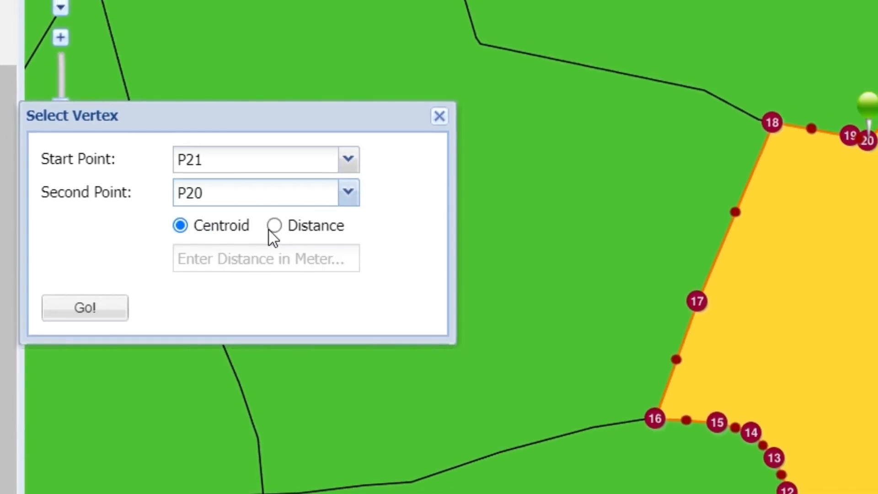
{"action": "left_click", "coordinate": [301, 225]}
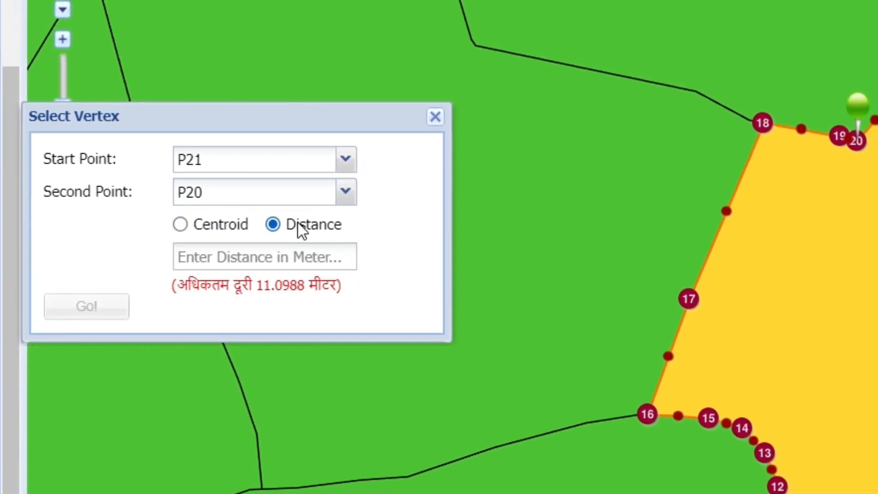
{"action": "left_click", "coordinate": [291, 261]}
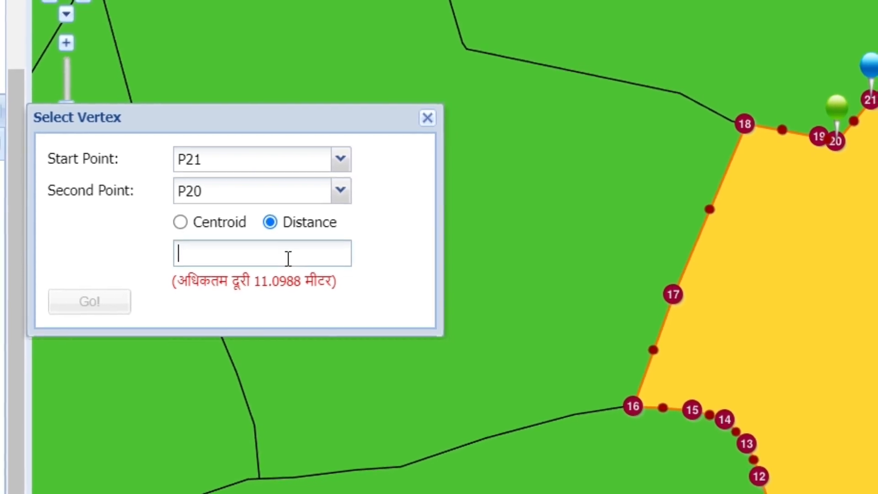
{"action": "type", "text": "9"}
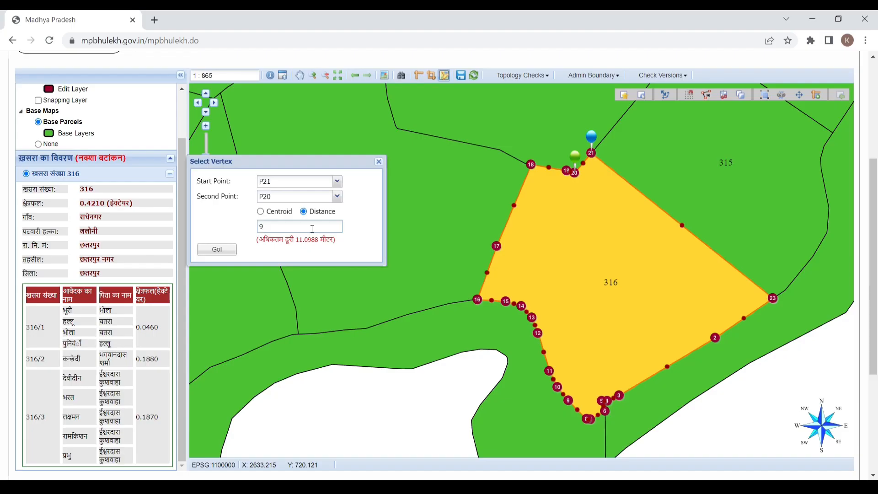
- Draw the split line across parcel 316, adjusting it to cut a 0.0460 ha strip, 316/1
{"action": "left_click", "coordinate": [217, 250]}
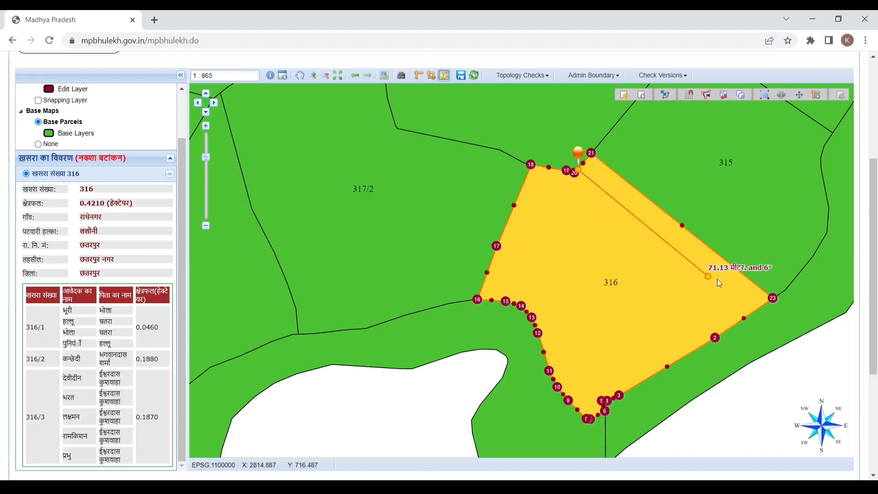
{"action": "left_click", "coordinate": [753, 300]}
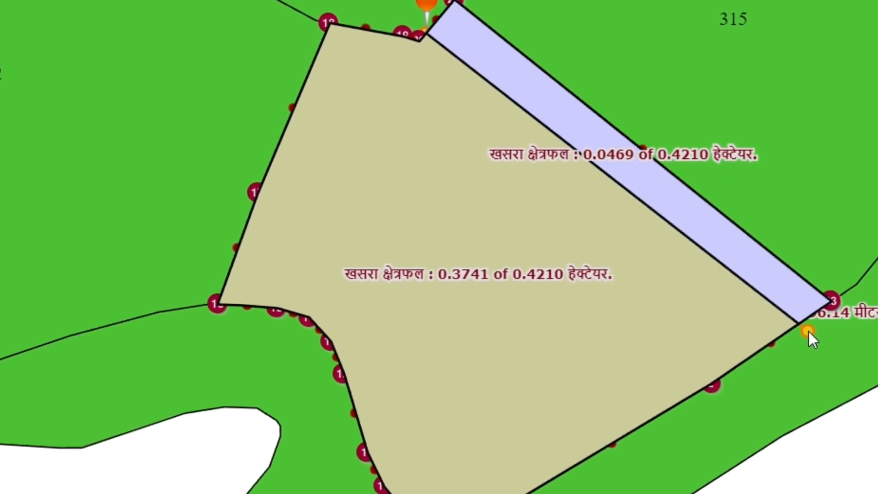
{"action": "left_click_drag", "start_coordinate": [810, 334], "coordinate": [812, 332]}
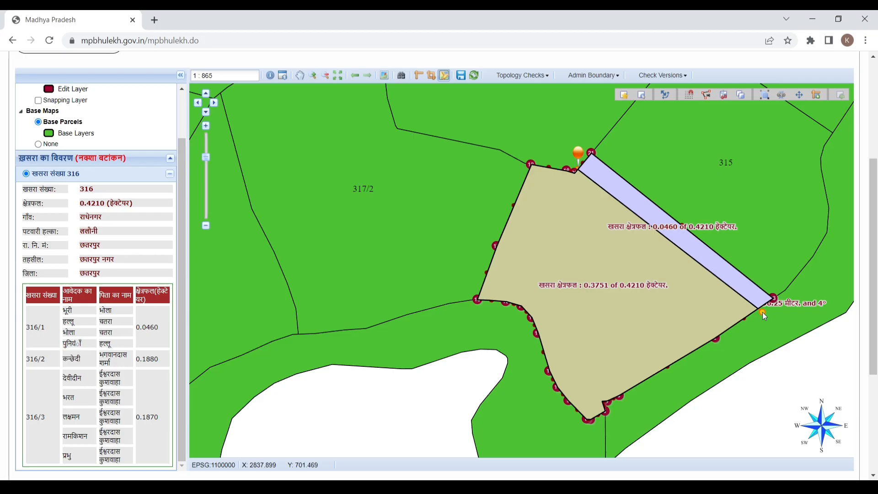
{"action": "double_click", "coordinate": [762, 313]}
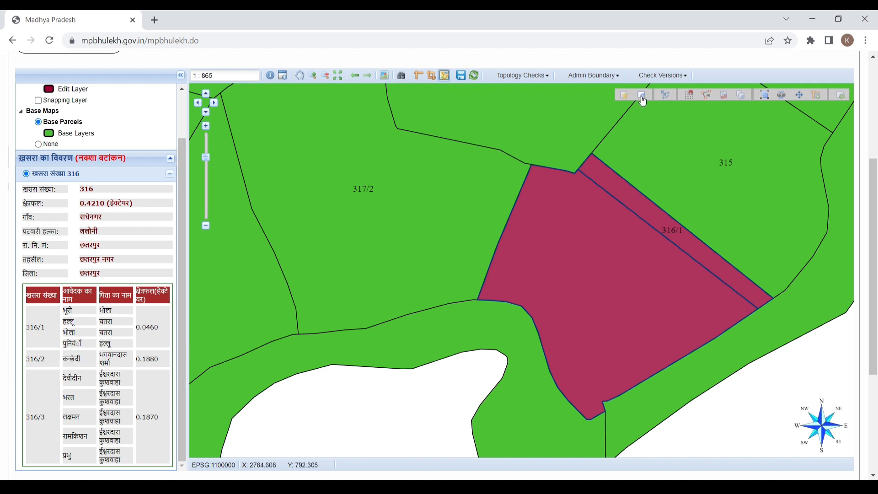
- Select the remaining part of 316 and place a split point 40 m from P2 toward P1
{"action": "left_click", "coordinate": [619, 235]}
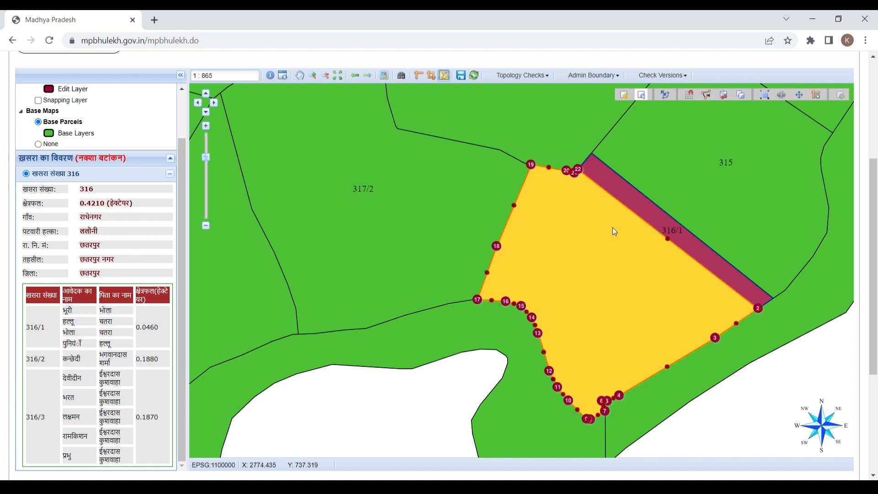
{"action": "left_click", "coordinate": [724, 95]}
{"action": "left_click", "coordinate": [323, 189]}
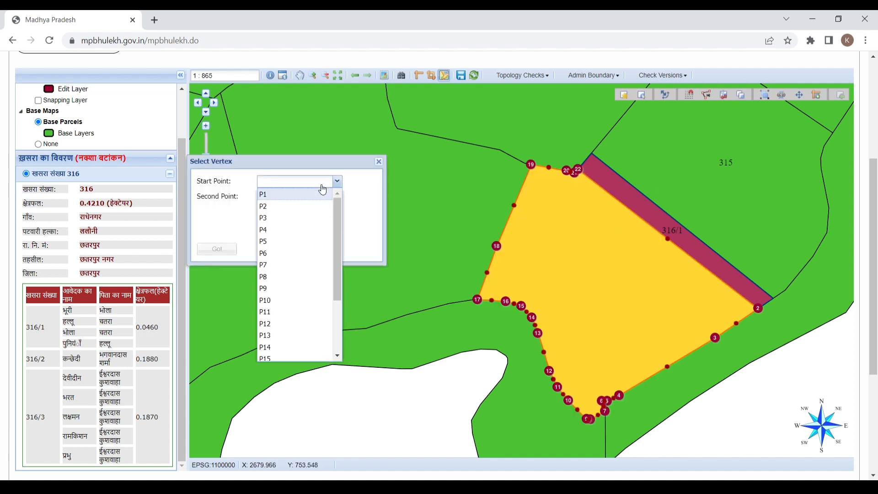
{"action": "left_click", "coordinate": [279, 203]}
{"action": "left_click", "coordinate": [288, 200]}
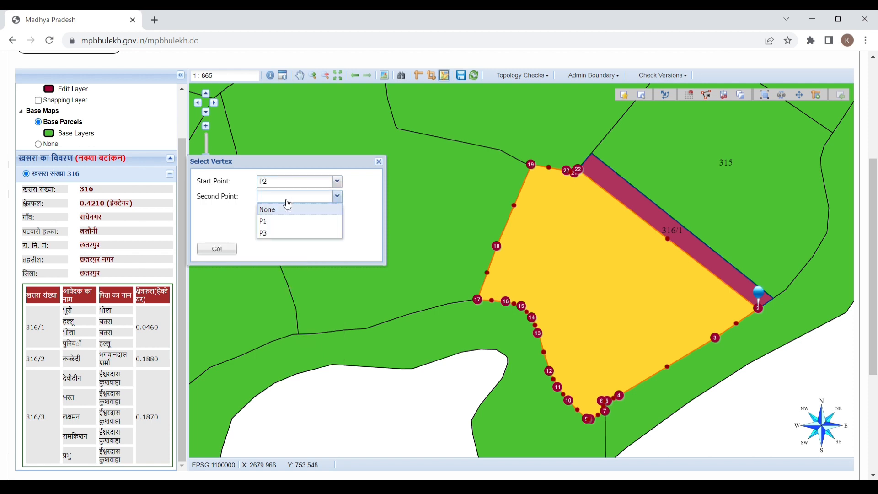
{"action": "left_click", "coordinate": [278, 222]}
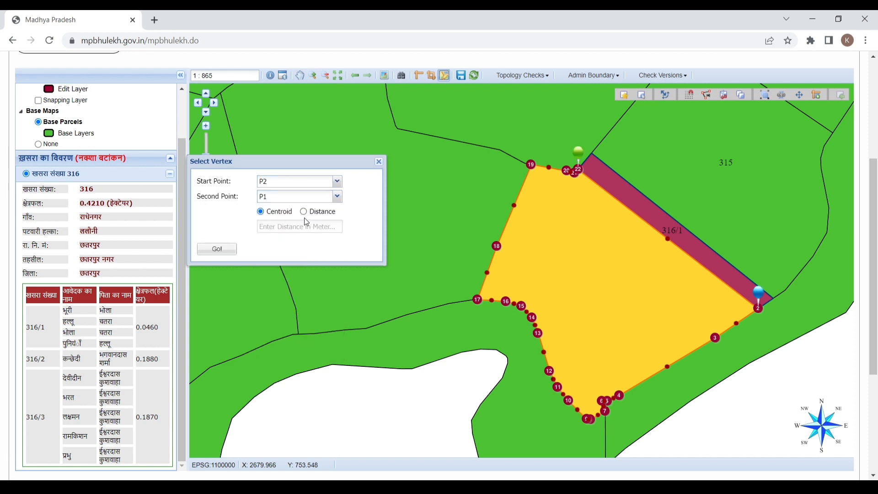
{"action": "left_click", "coordinate": [305, 212]}
{"action": "left_click", "coordinate": [307, 228]}
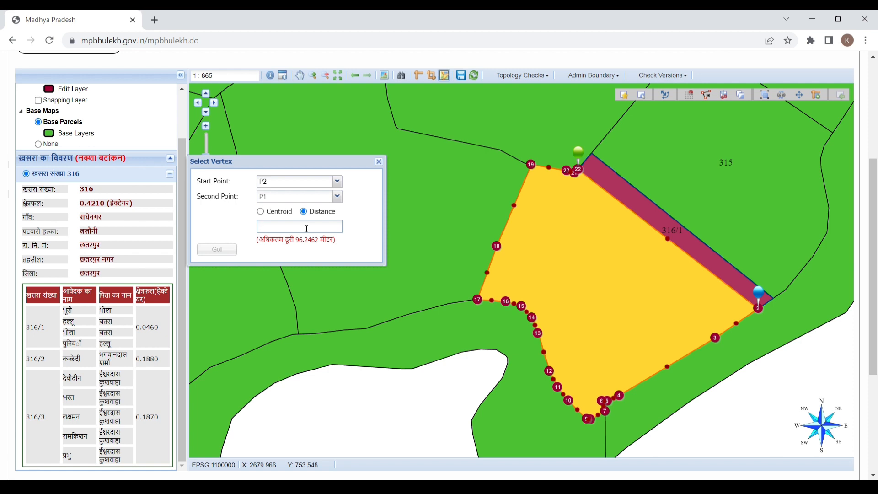
{"action": "type", "text": "40"}
{"action": "left_click", "coordinate": [217, 250]}
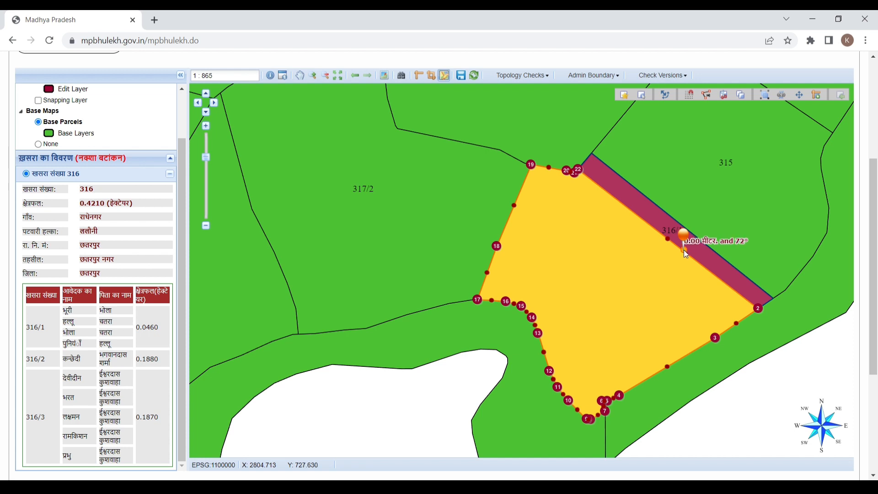
- End the split line on the left edge, creating 316/2 (0.1880 ha) and 316/3 (0.1870 ha)
{"action": "left_click", "coordinate": [545, 356]}
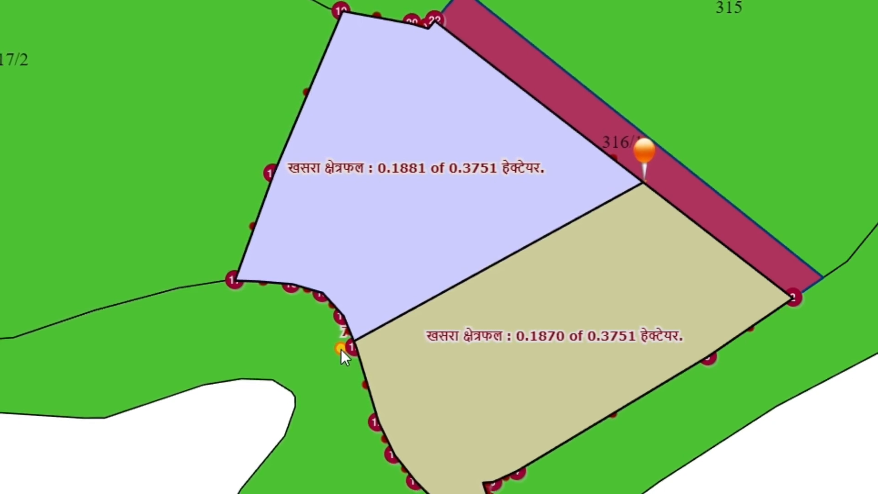
{"action": "left_click", "coordinate": [344, 349]}
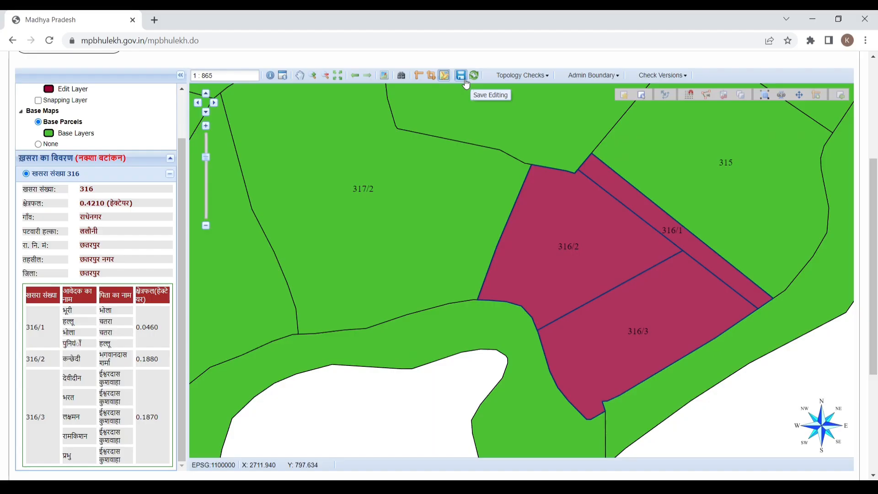
- Save the edited division map, accept the save message, and go to the टिप्पणी remarks box
{"action": "left_click", "coordinate": [338, 119]}
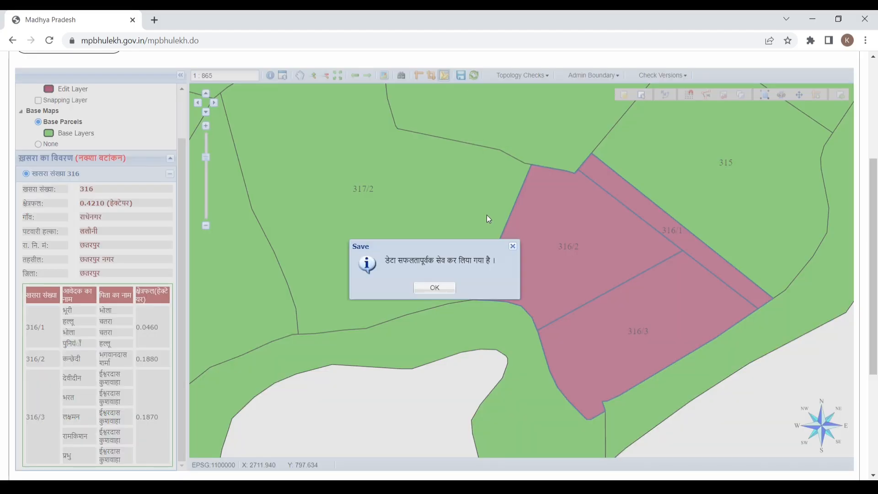
{"action": "left_click", "coordinate": [447, 289]}
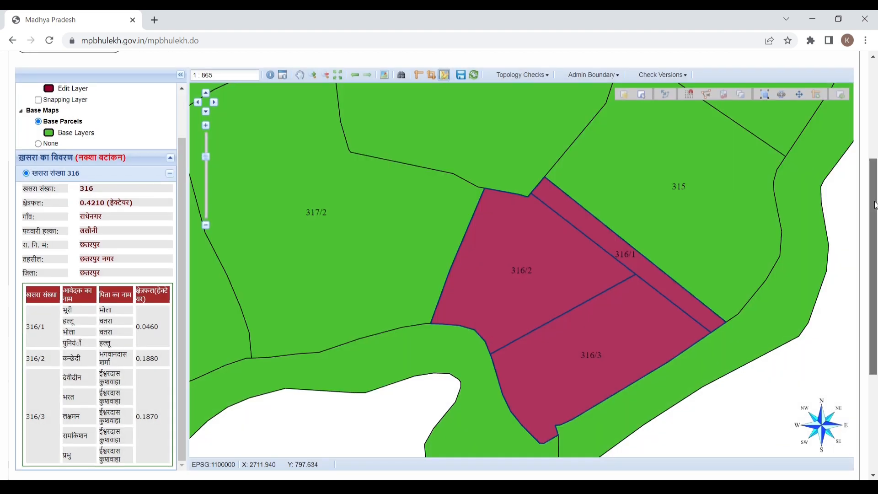
{"action": "left_click_drag", "start_coordinate": [875, 206], "coordinate": [839, 293]}
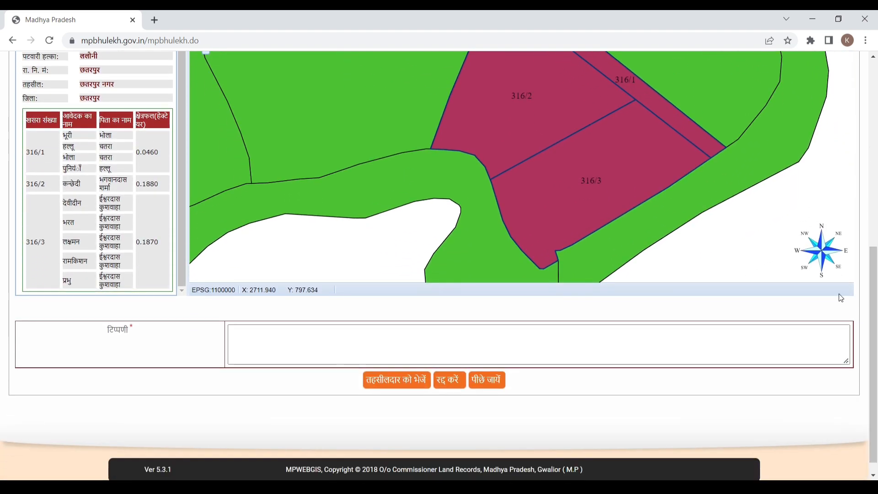
{"action": "left_click", "coordinate": [388, 358]}
{"action": "left_click", "coordinate": [340, 354]}
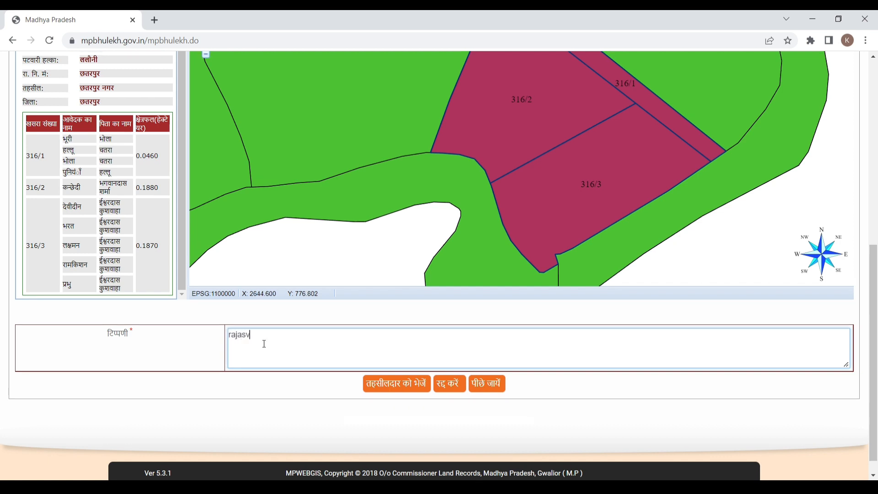
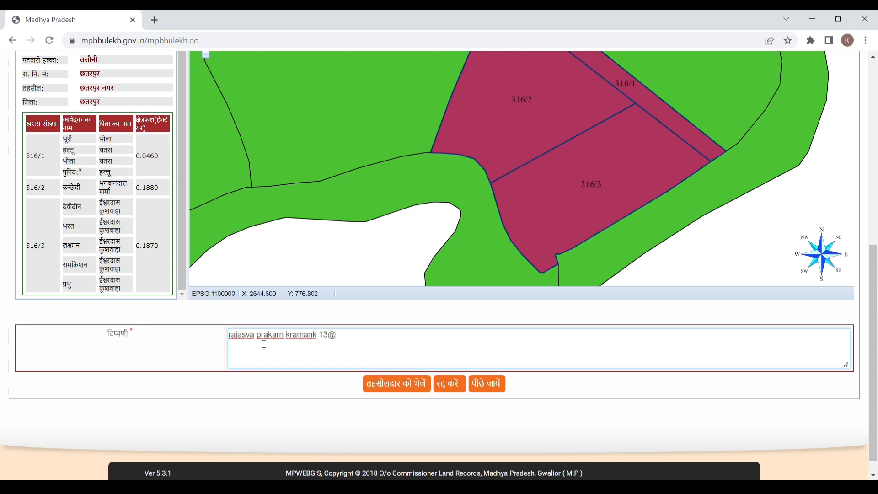
- Type the remark 'rajasva prakarn …' with the revenue case number and order date, removing a stray @
{"action": "key", "text": "BackSpace"}
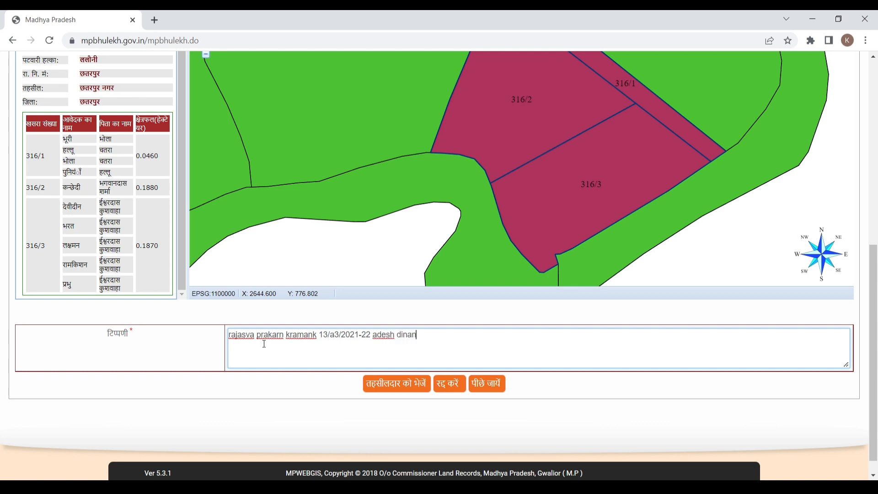
- Send the divided parcel 316 and its remark to the Tehsildar, confirming the prompt
{"action": "left_click", "coordinate": [402, 388]}
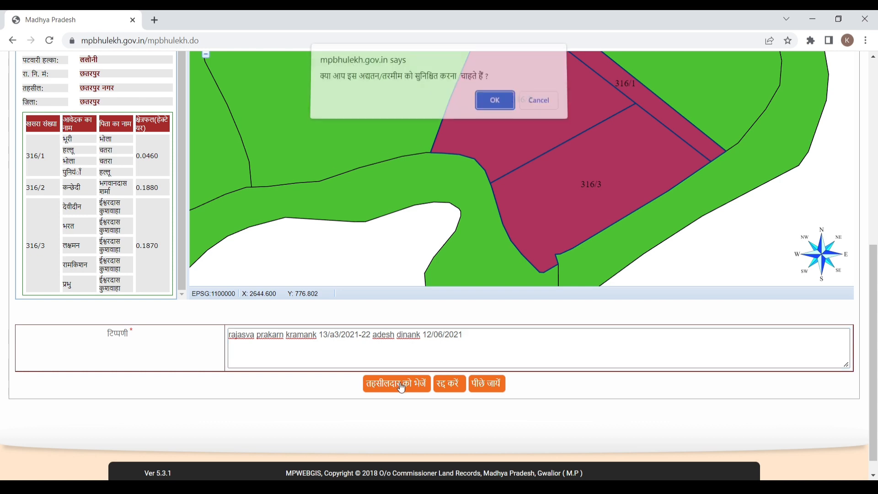
{"action": "left_click", "coordinate": [495, 106]}
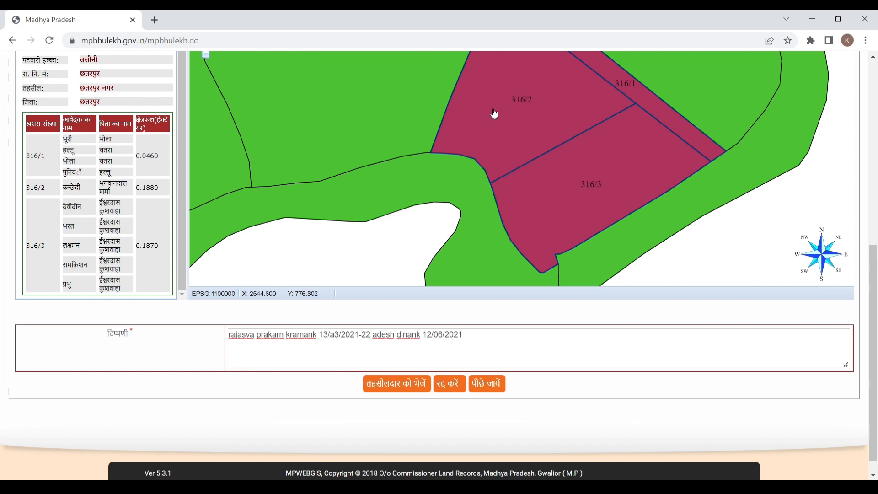